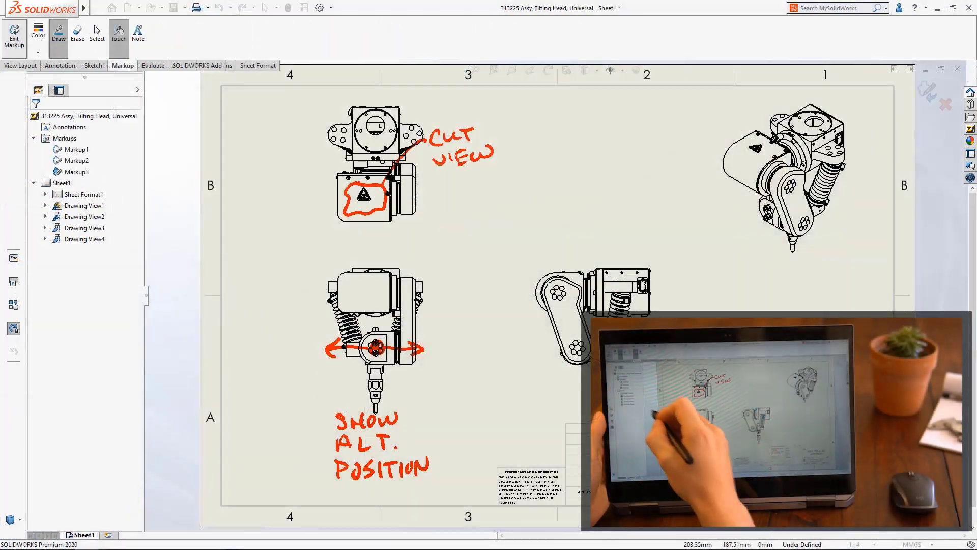
# Mark up the isometric tilting head view with a freehand circle and a "SCALE ↑" note, and finish the markup
pyautogui.moveTo(805, 120); pyautogui.dragTo(796, 122)
pyautogui.moveTo(747, 260)
pyautogui.mouseDown()
pyautogui.moveTo(730, 276)
pyautogui.moveTo(765, 278)
pyautogui.mouseUp()
pyautogui.moveTo(765, 279); pyautogui.dragTo(783, 278)
pyautogui.moveTo(787, 262)
pyautogui.mouseDown()
pyautogui.moveTo(787, 277)
pyautogui.moveTo(799, 277)
pyautogui.mouseUp()
pyautogui.moveTo(812, 262)
pyautogui.mouseDown()
pyautogui.moveTo(818, 277)
pyautogui.moveTo(839, 255)
pyautogui.mouseUp()
pyautogui.moveTo(831, 263); pyautogui.dragTo(847, 263)
pyautogui.click(927, 92)
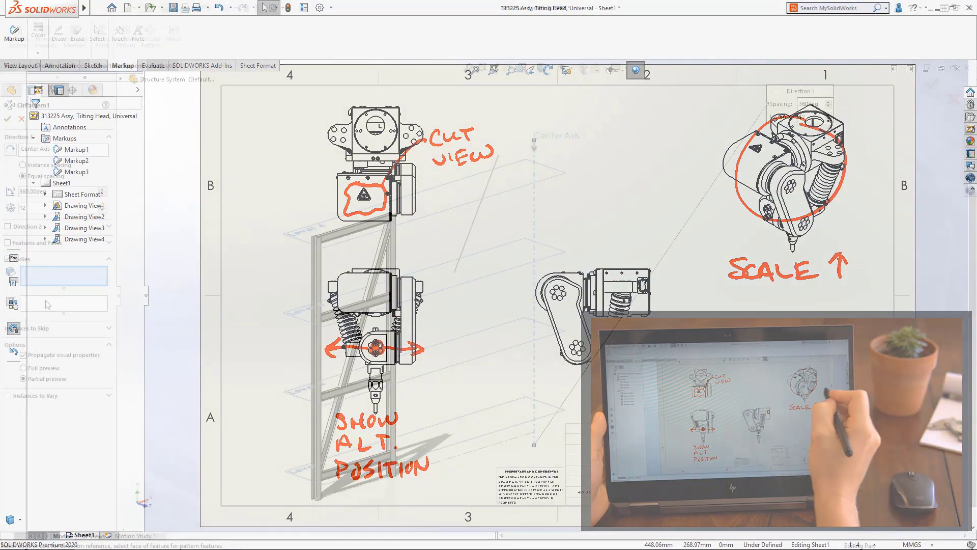
# Create a circular pattern of the Structure System1 frame about the Center Axis, with 12 equally spaced instances over 360 degrees
pyautogui.click(316, 288)
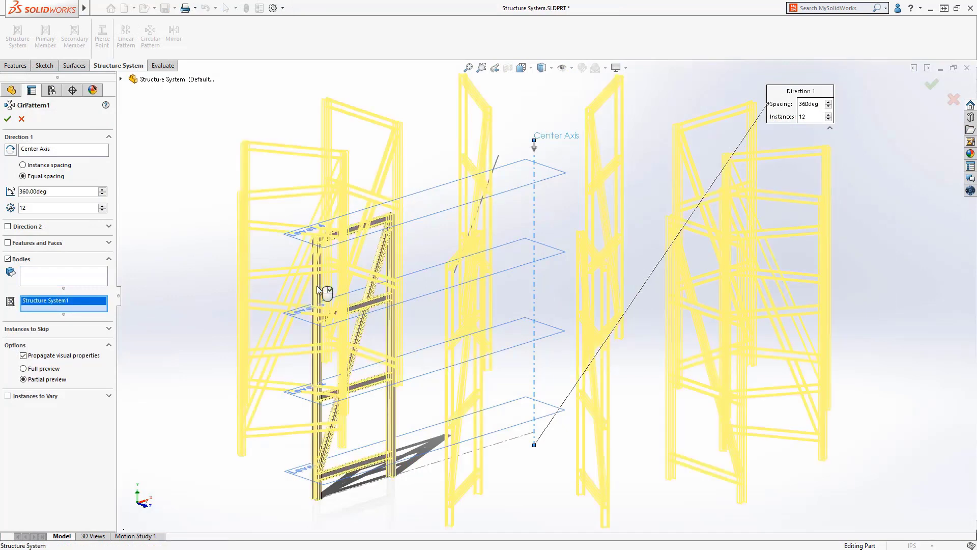
pyautogui.press('Return')
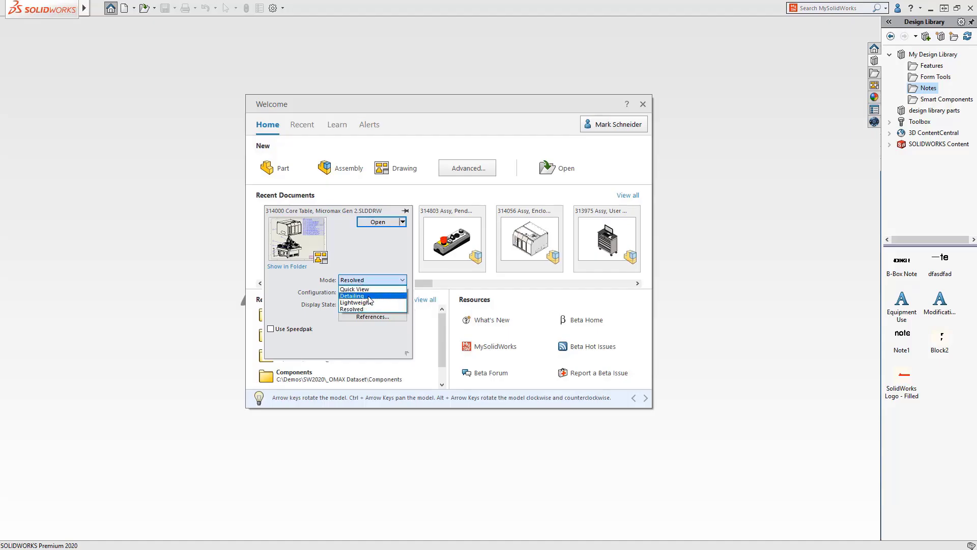
# Open the 314000 Core Table, Micromax Gen 2 drawing in Detailing mode and check its Elevation, XYZ BOM and BOM sheets
pyautogui.click(369, 296)
pyautogui.click(378, 222)
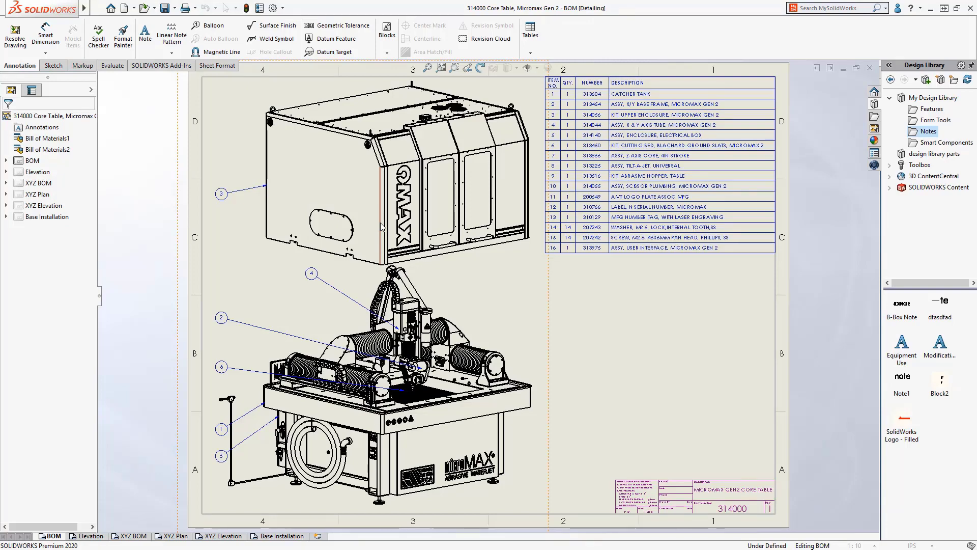
pyautogui.click(99, 538)
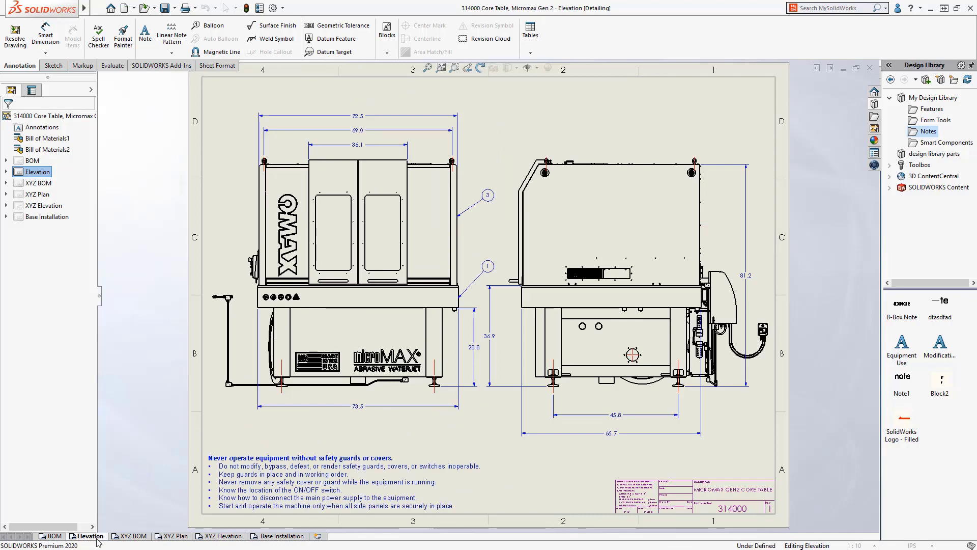
pyautogui.click(133, 536)
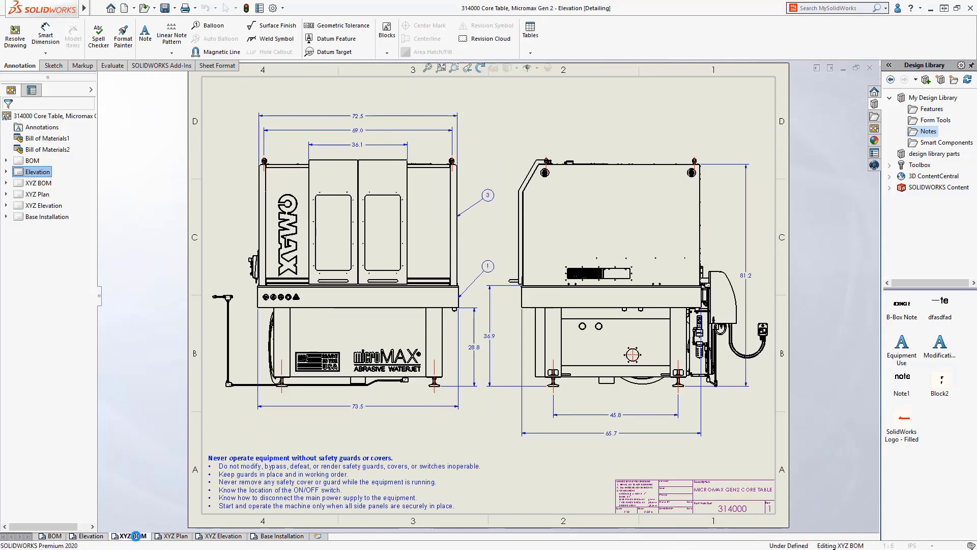
pyautogui.click(52, 536)
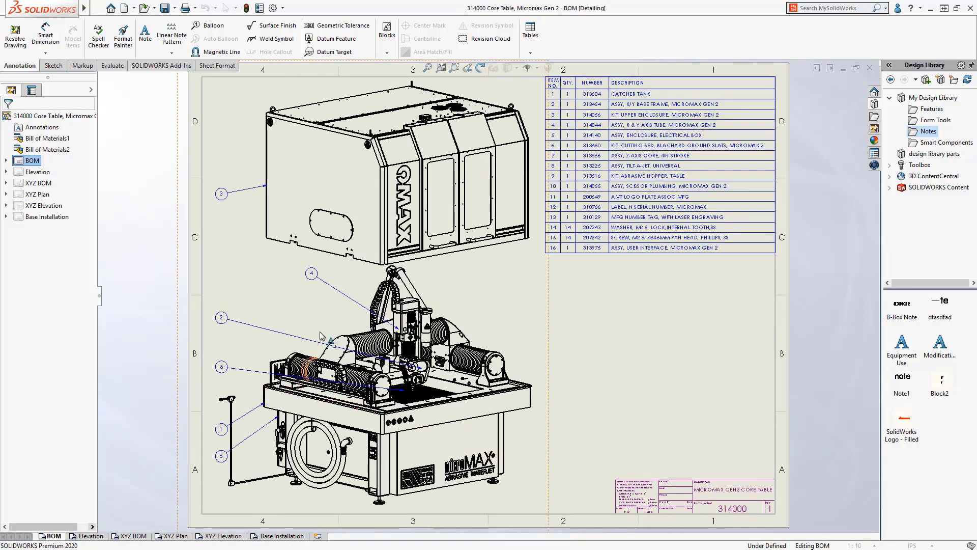
# Align balloon 4 with the column of balloons beside the machine view and place the Equipment Use library note below the BOM table
pyautogui.moveTo(263, 281); pyautogui.dragTo(229, 277)
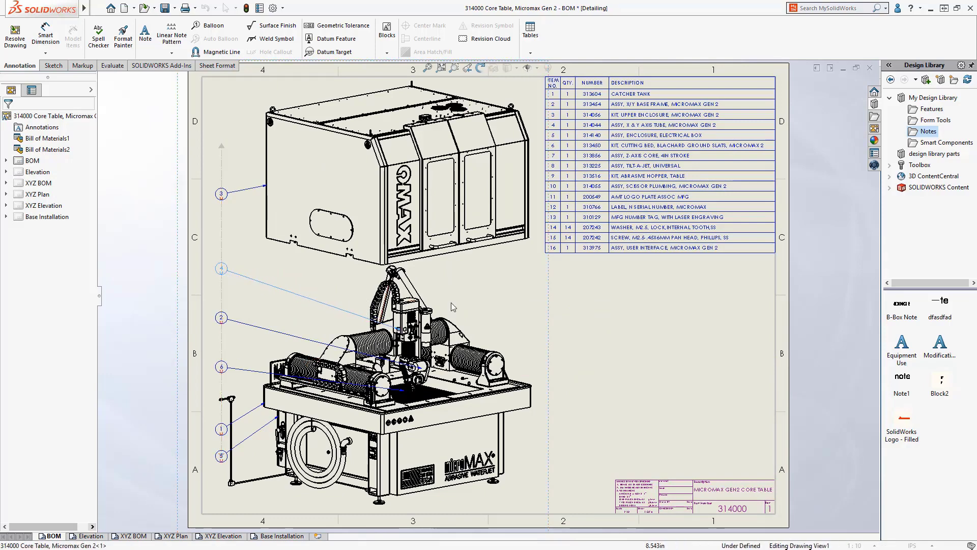
pyautogui.click(893, 353)
pyautogui.moveTo(893, 353); pyautogui.dragTo(621, 373)
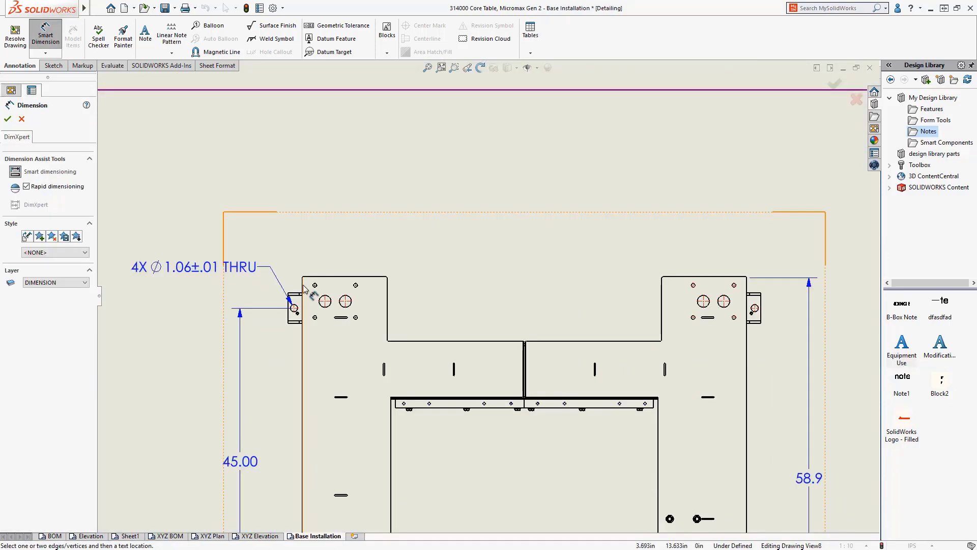
# Dimension the base frame's upper-left vertical edge to the nearest large hole on the Base Installation sheet
pyautogui.click(310, 284)
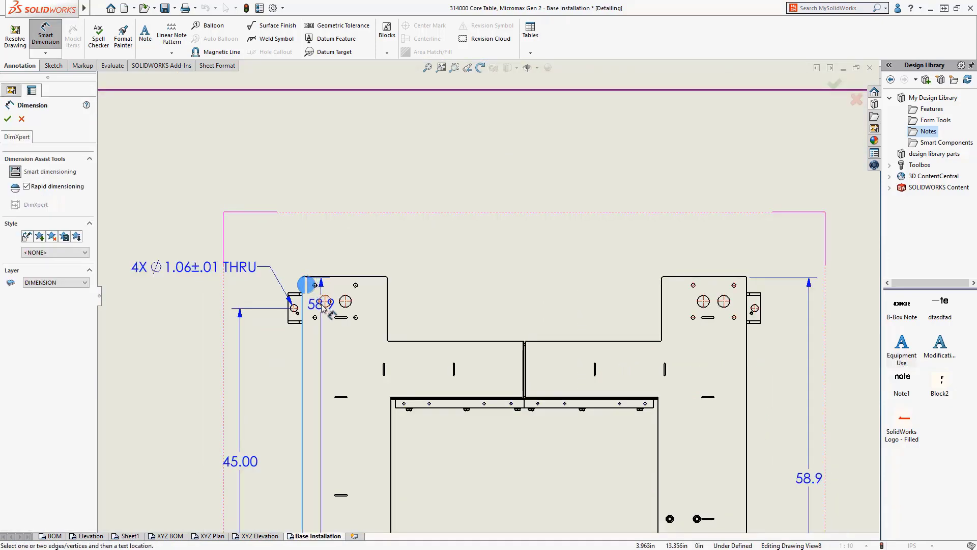
pyautogui.click(322, 305)
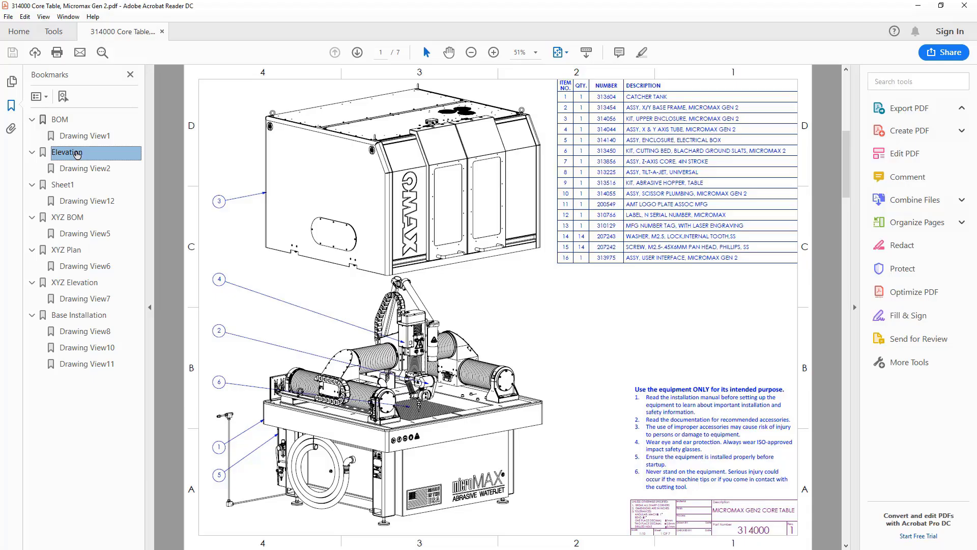
# In Adobe Acrobat Reader, examine the Elevation, Sheet1, XYZ BOM, XYZ Elevation and Base Installation pages of the drawing PDF
pyautogui.click(75, 160)
pyautogui.click(70, 187)
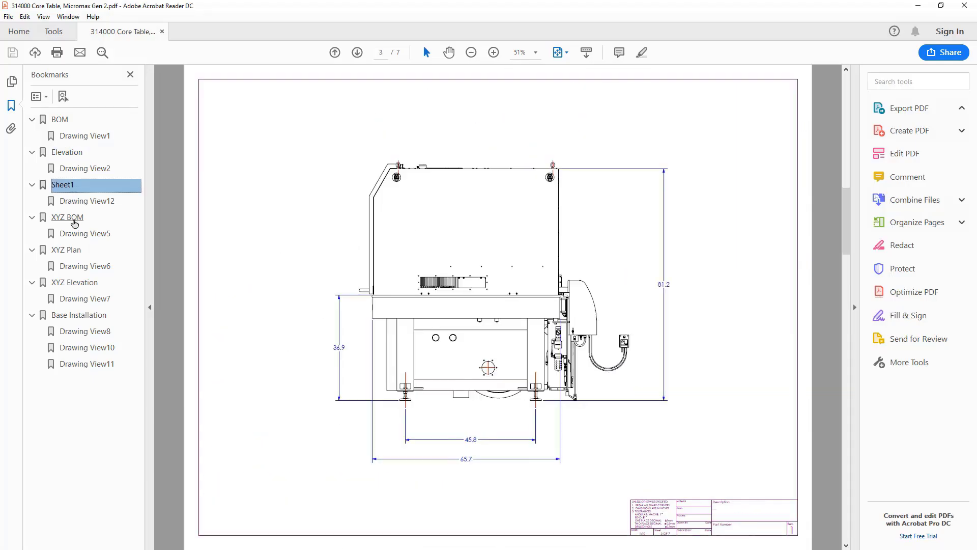
pyautogui.click(74, 218)
pyautogui.click(81, 284)
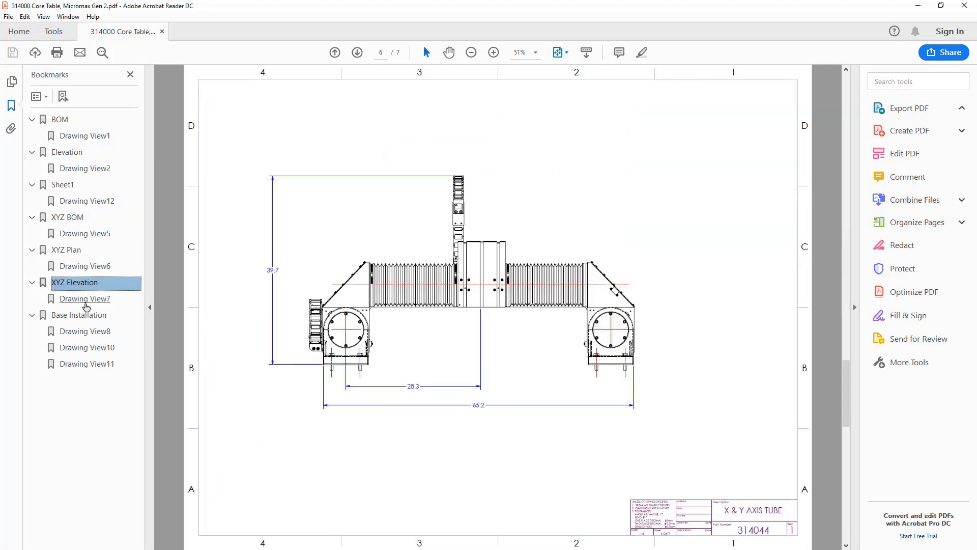
pyautogui.click(88, 320)
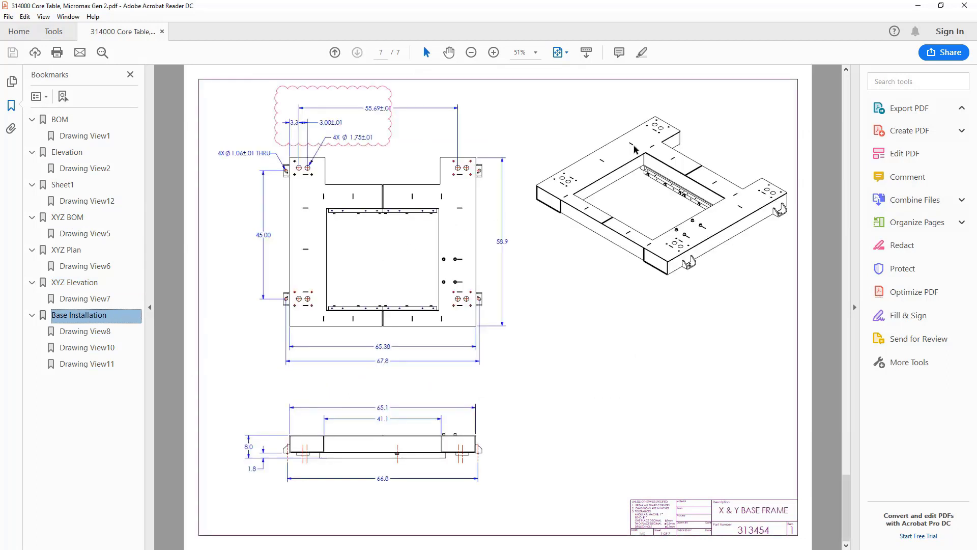
pyautogui.click(918, 7)
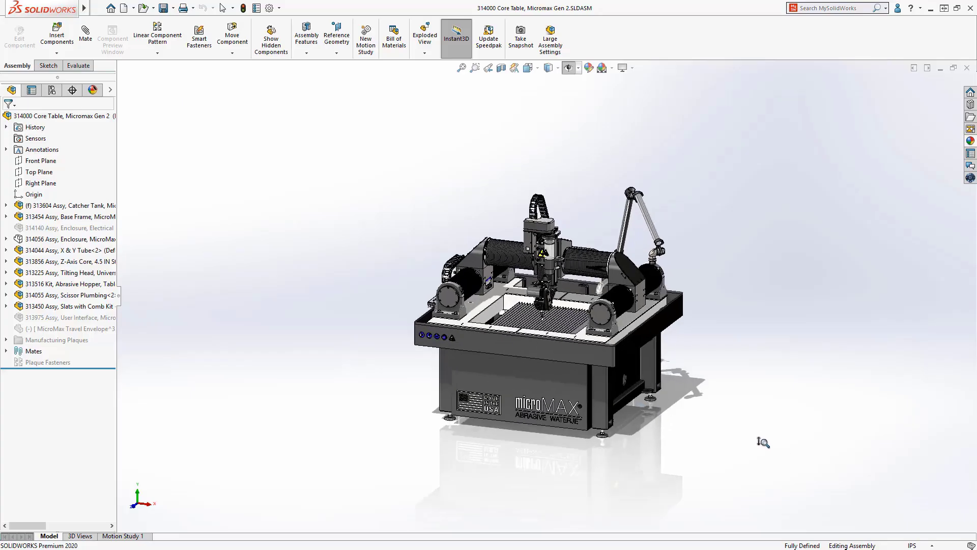
# Publish the 313856 Z-Axis Core assembly as an envelope into the 314055 Scissor Plumbing subassembly, using Envelope Group1
pyautogui.moveTo(763, 442); pyautogui.dragTo(771, 417)
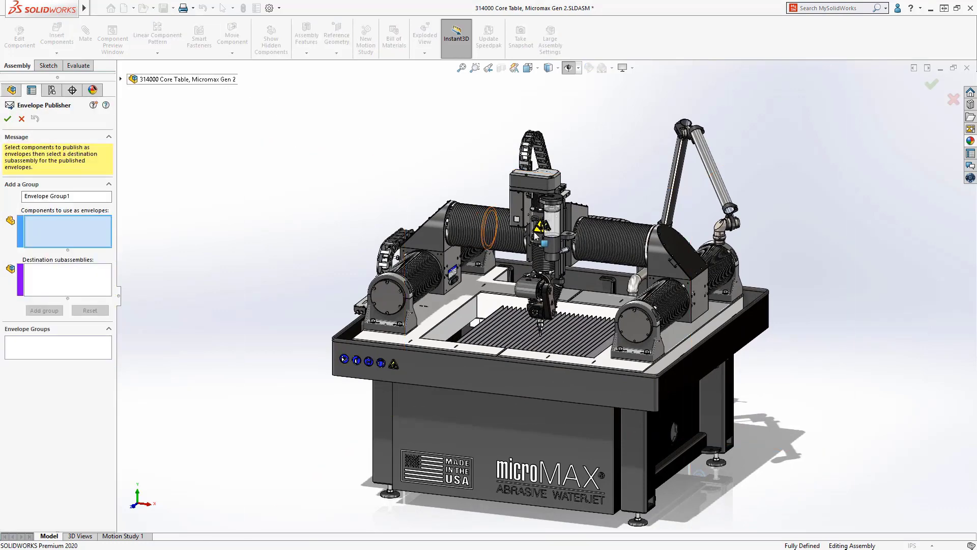
pyautogui.click(568, 237)
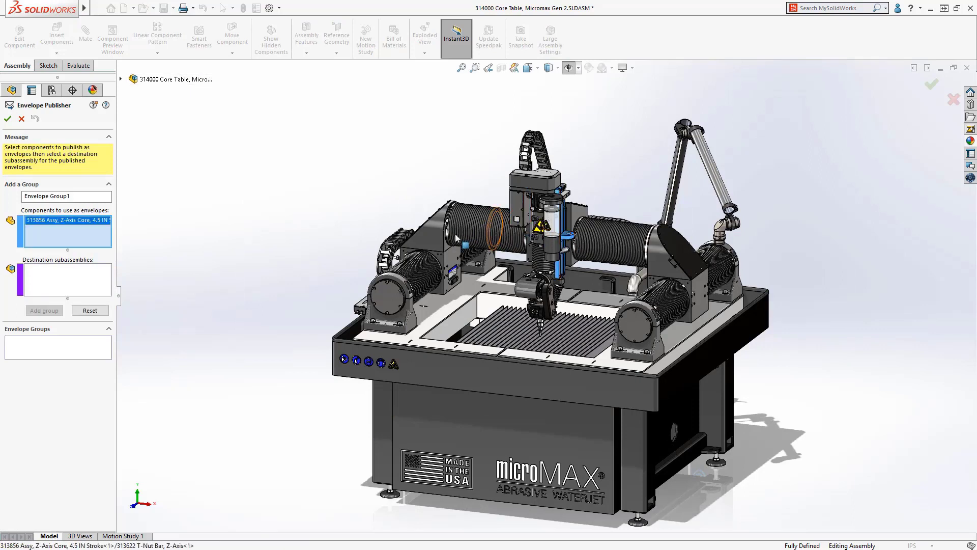
pyautogui.click(76, 283)
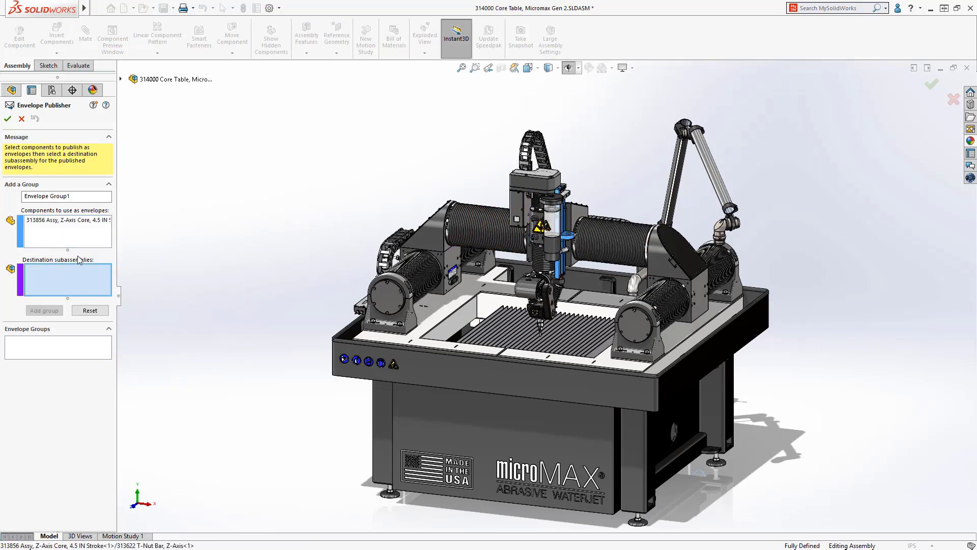
pyautogui.click(121, 80)
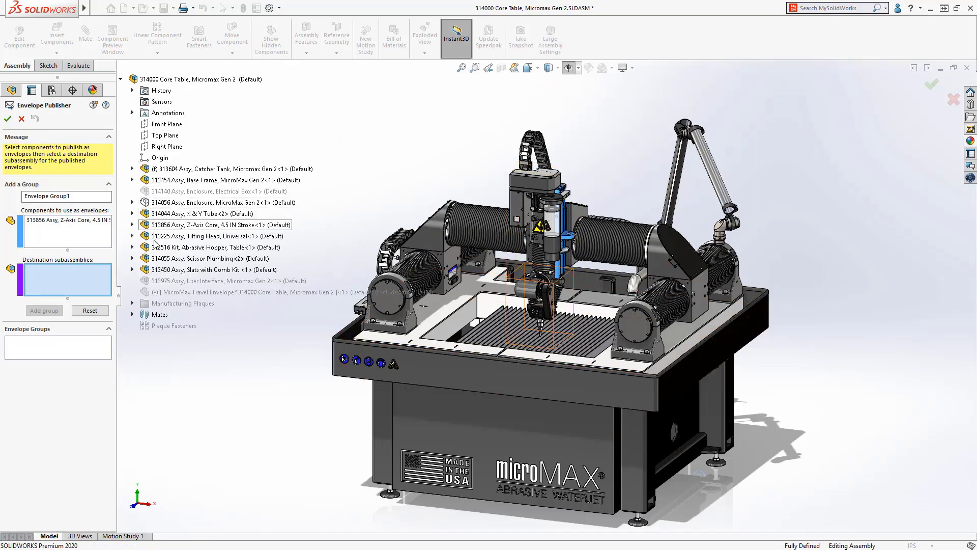
pyautogui.click(155, 259)
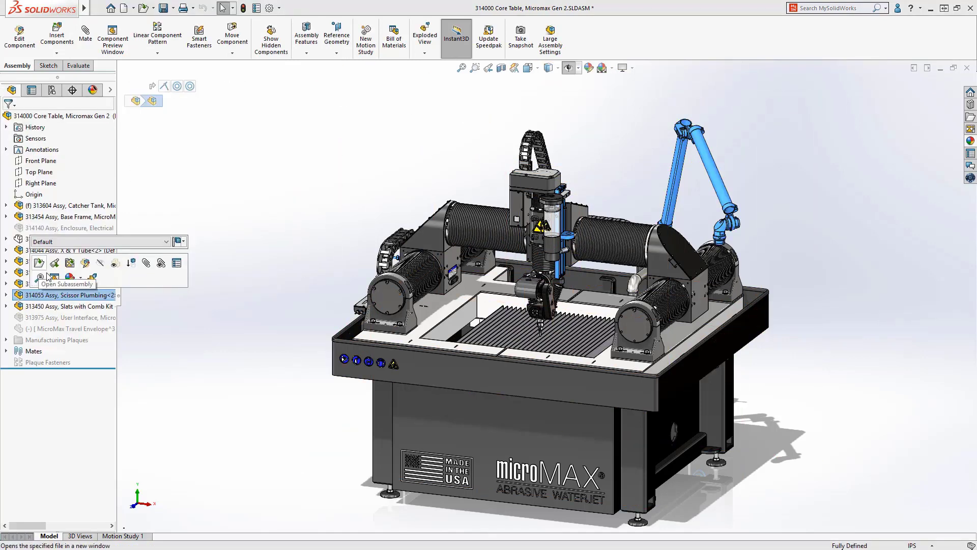
# Open the Scissor Plumbing subassembly and mate the hanging swivel's lower circular edge to the round hole in the published envelope's bracket
pyautogui.click(39, 263)
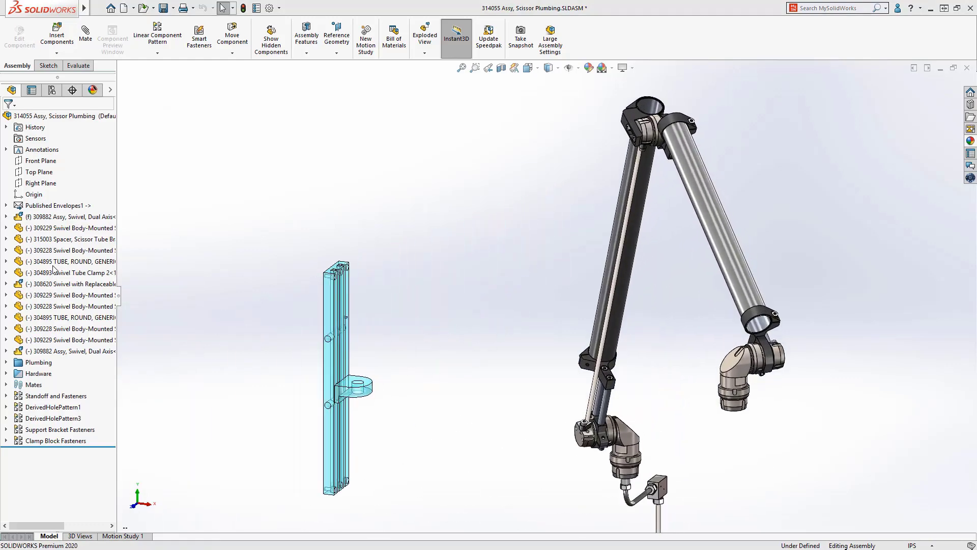
pyautogui.click(359, 382)
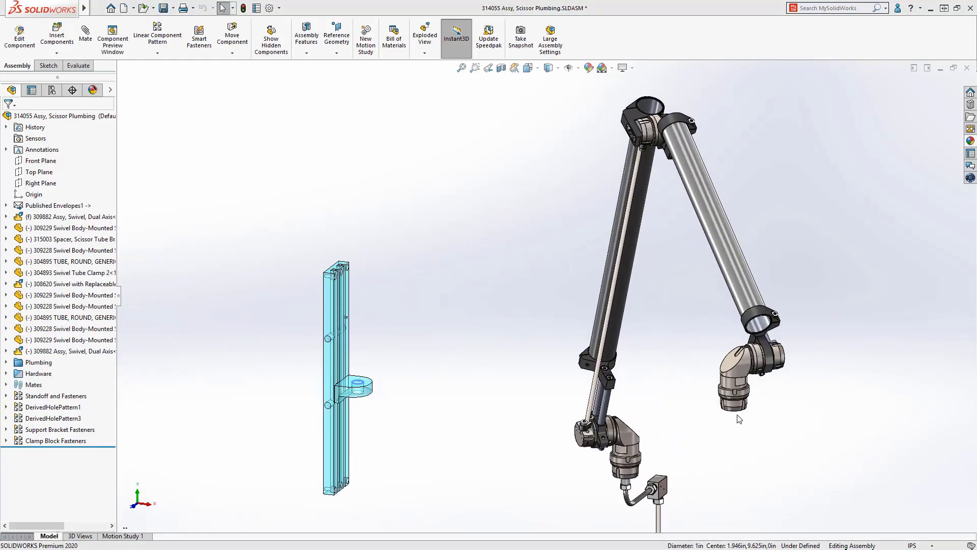
pyautogui.moveTo(738, 415); pyautogui.dragTo(728, 318, button='middle')
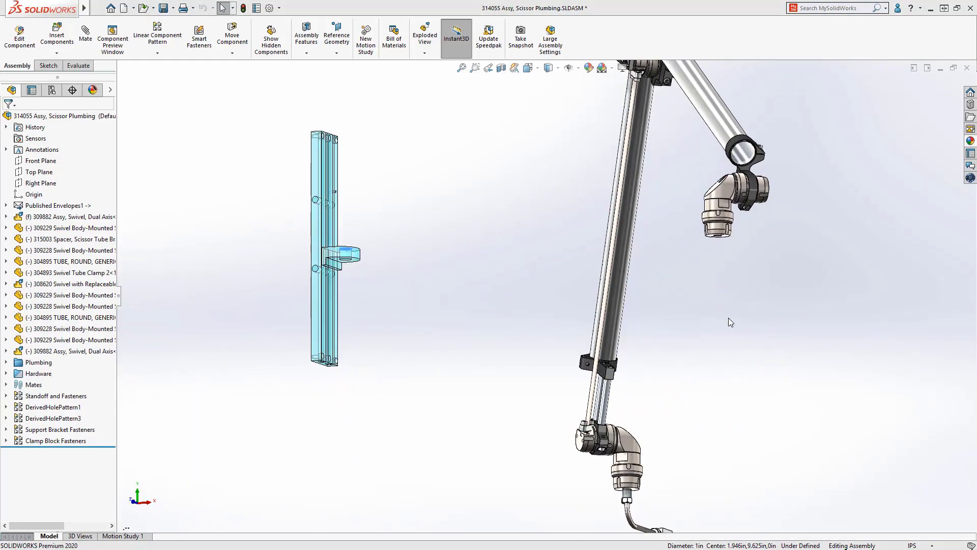
pyautogui.keyDown('ctrl'); pyautogui.click(721, 237); pyautogui.keyUp('ctrl')
pyautogui.click(786, 227)
pyautogui.click(803, 227)
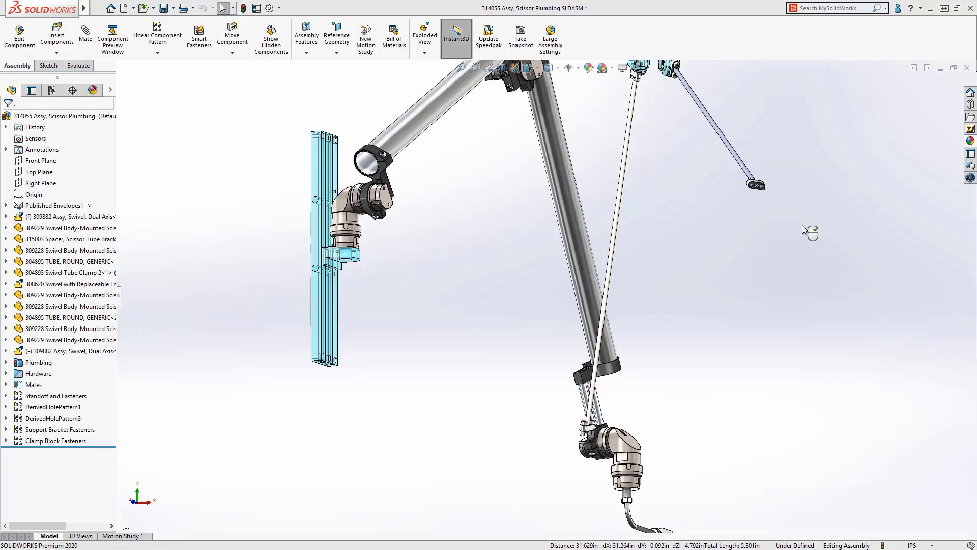
pyautogui.hotkey('ctrl', '7')
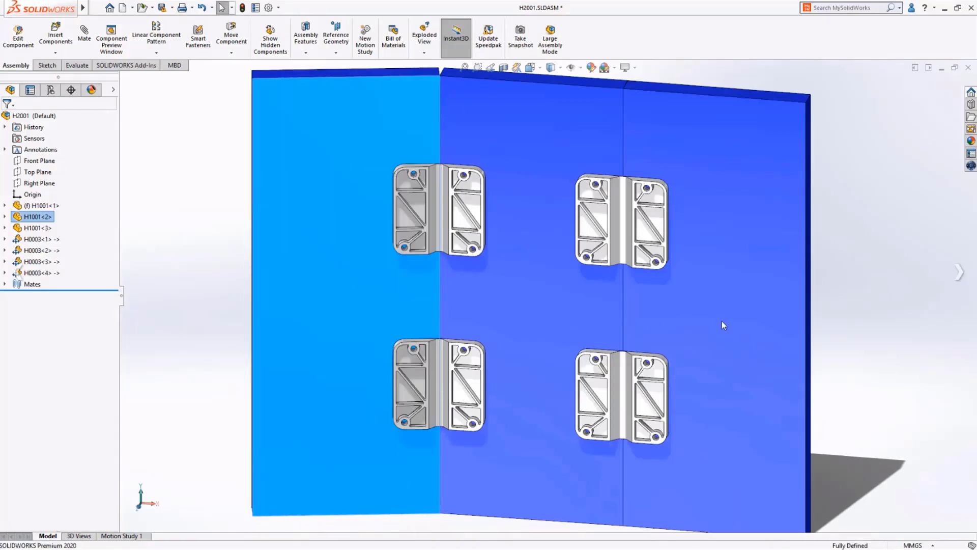
# Move the H1001 panel, the upper bellows plate in B10000 and the SHREDDER suspension arm to flex their flexible components
pyautogui.moveTo(722, 320); pyautogui.dragTo(695, 334)
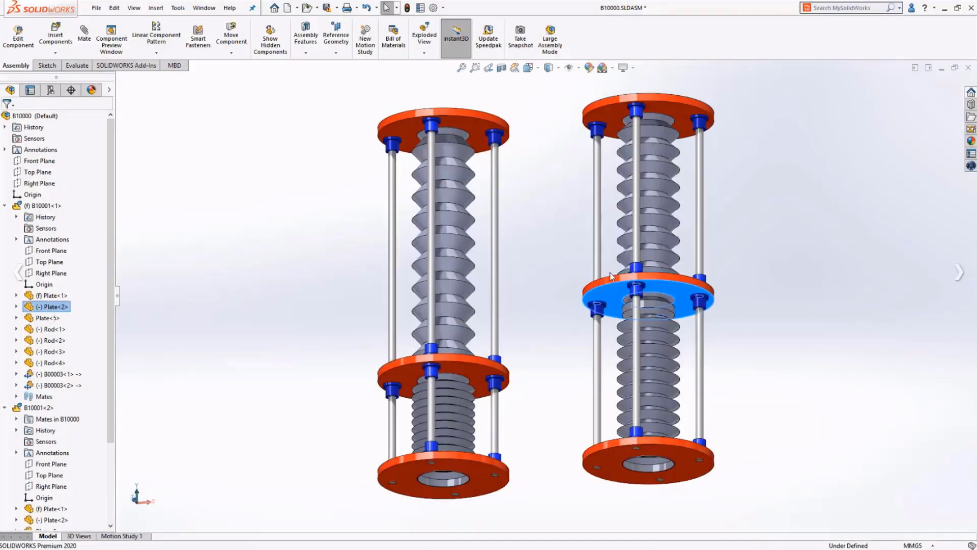
pyautogui.moveTo(605, 285); pyautogui.dragTo(606, 220)
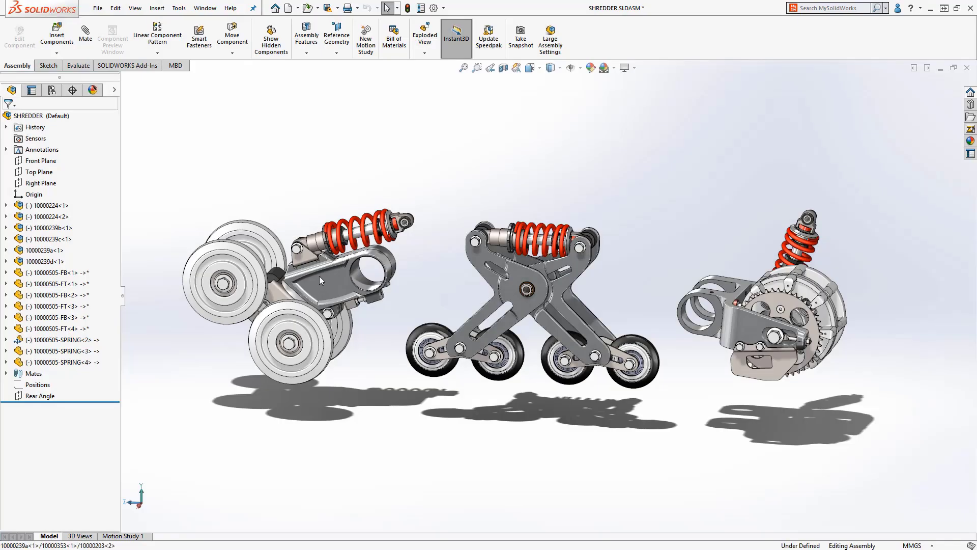
pyautogui.moveTo(319, 275)
pyautogui.mouseDown()
pyautogui.moveTo(319, 260)
pyautogui.moveTo(328, 286)
pyautogui.mouseUp()
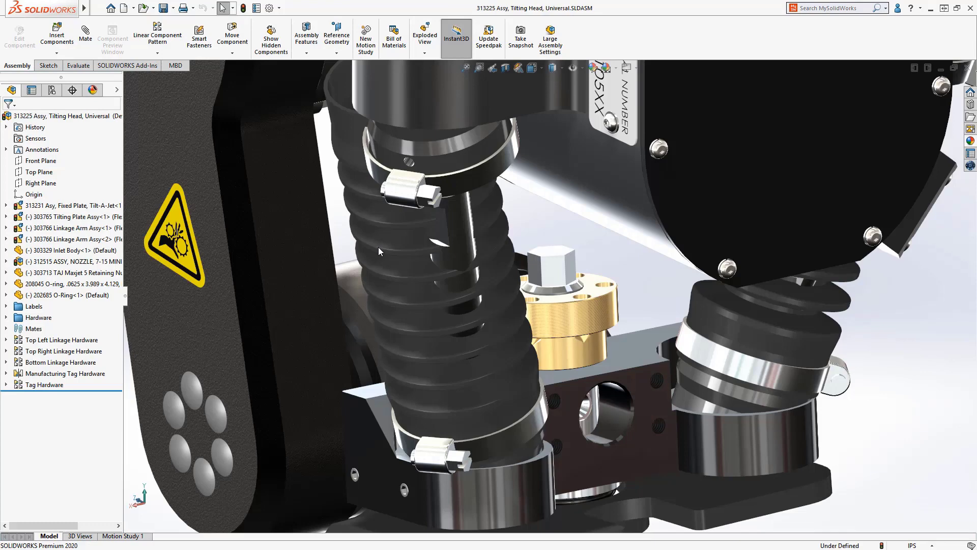
# Make the tilting head's bellows a flexible component, attaching its path reference to the cylindrical face inside the upper clamp
pyautogui.click(404, 264)
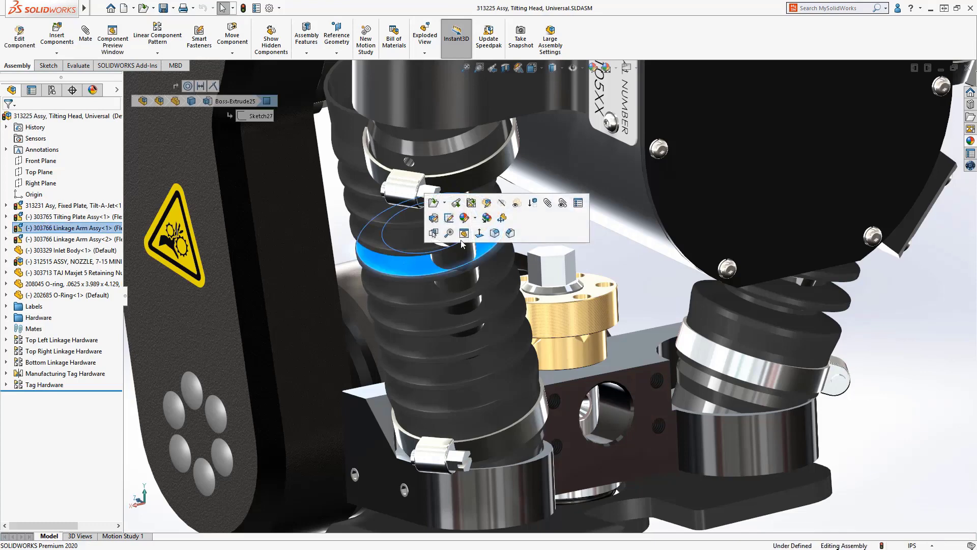
pyautogui.click(501, 220)
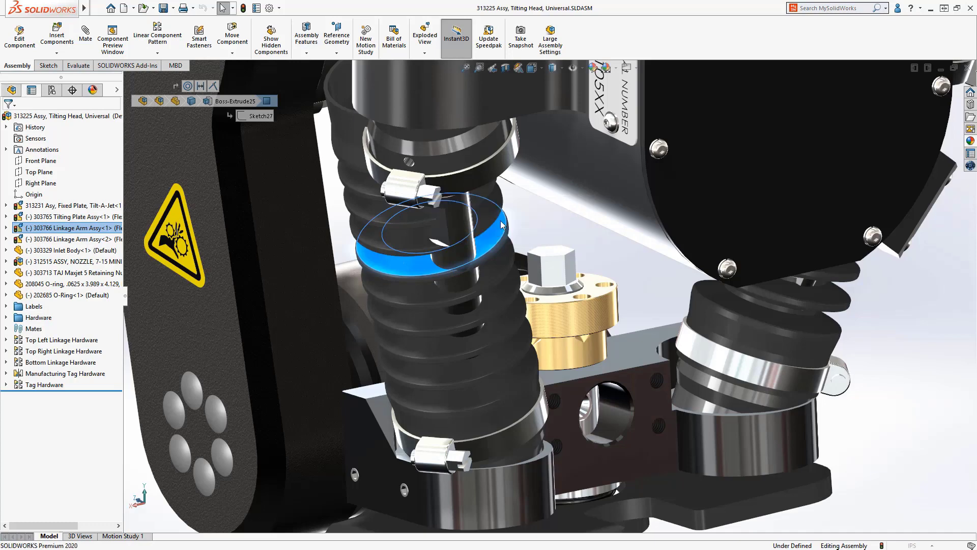
pyautogui.click(474, 159)
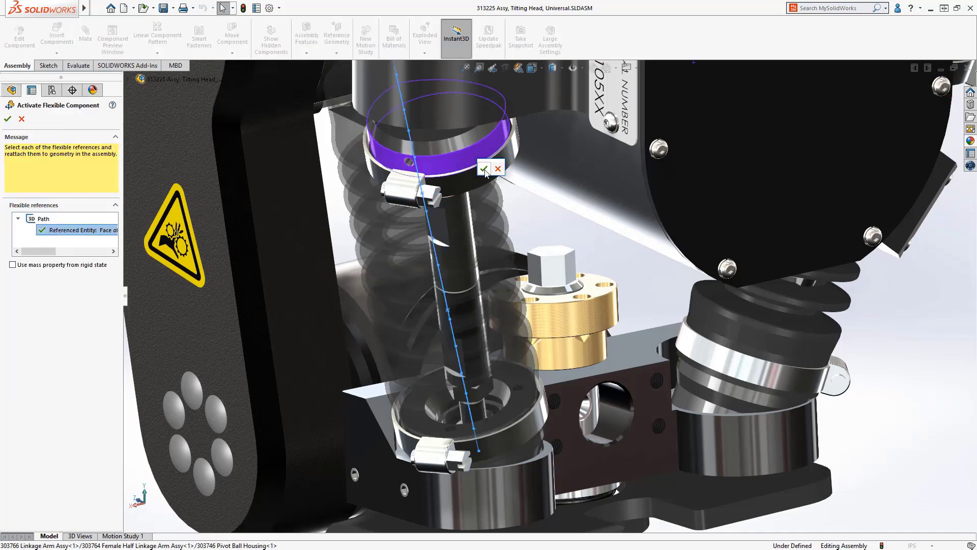
pyautogui.click(485, 171)
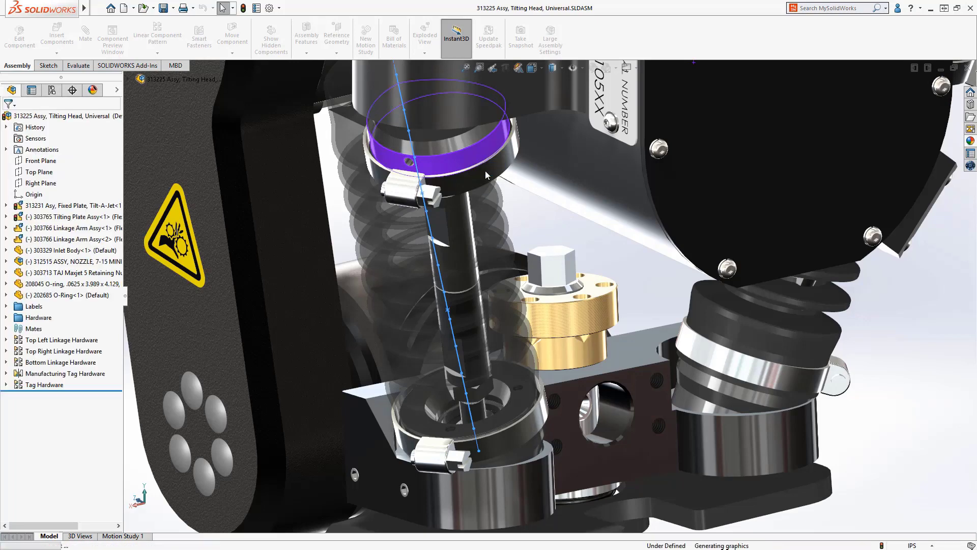
# Examine both bellows around the tilting plate from several viewing angles
pyautogui.click(507, 475)
pyautogui.moveTo(508, 476)
pyautogui.mouseDown(button='middle')
pyautogui.moveTo(539, 509)
pyautogui.moveTo(514, 480)
pyautogui.mouseUp(button='middle')
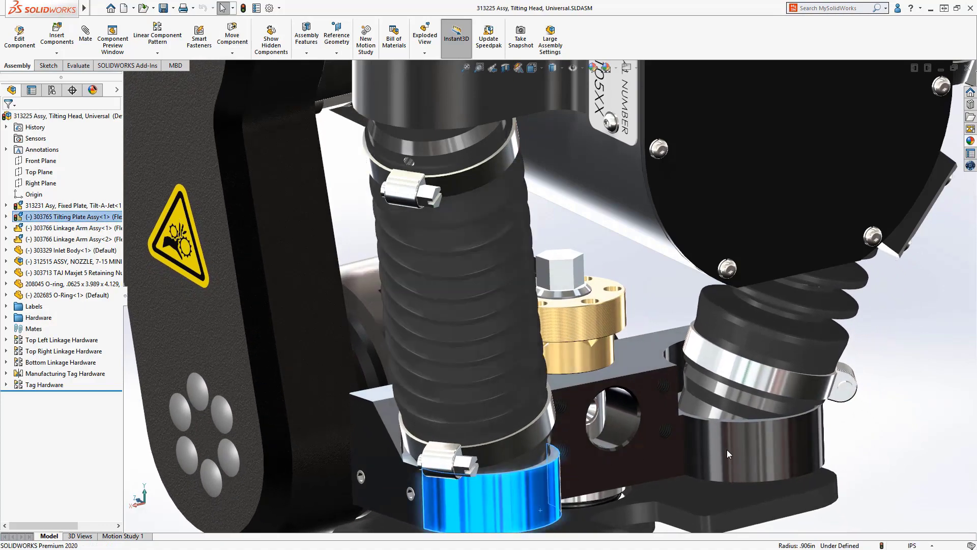
pyautogui.moveTo(758, 450); pyautogui.dragTo(652, 444, button='middle')
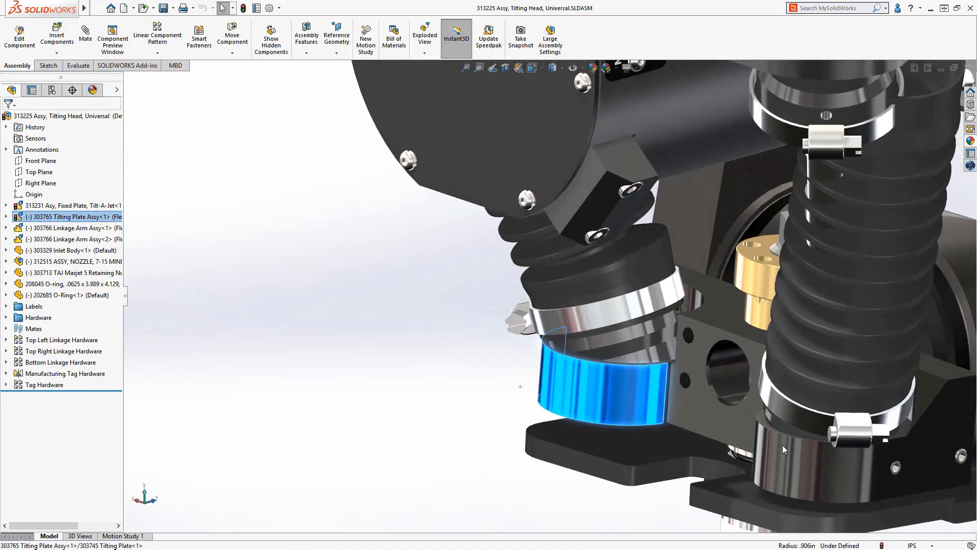
pyautogui.keyDown('ctrl'); pyautogui.moveTo(784, 448); pyautogui.dragTo(418, 468, button='middle'); pyautogui.keyUp('ctrl')
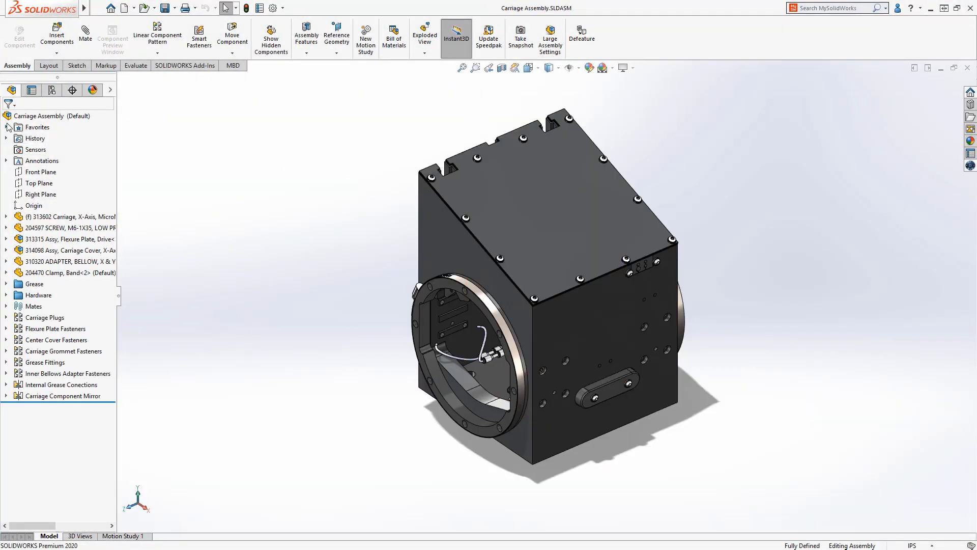
# Start a pattern driven component pattern of the 204597 M6-1X35 screw, using the CBORE for M6 SHCS1 holes in the carriage as driving feature
pyautogui.click(6, 128)
pyautogui.click(71, 149)
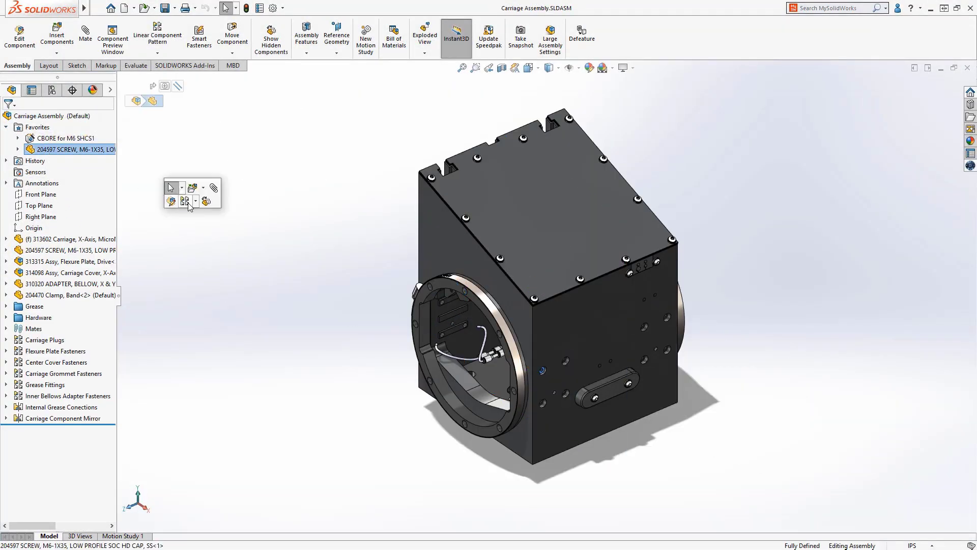
pyautogui.click(188, 203)
pyautogui.click(201, 243)
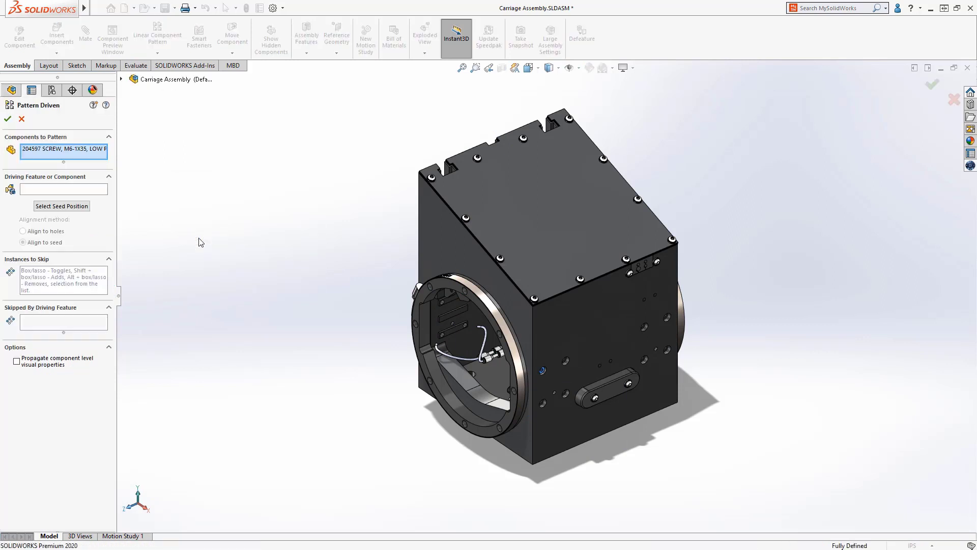
pyautogui.click(85, 191)
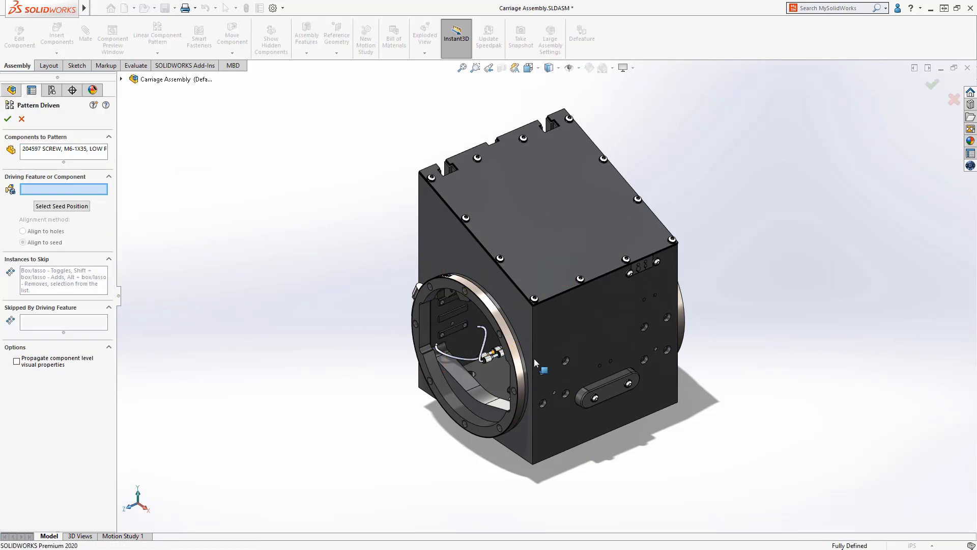
pyautogui.click(565, 361)
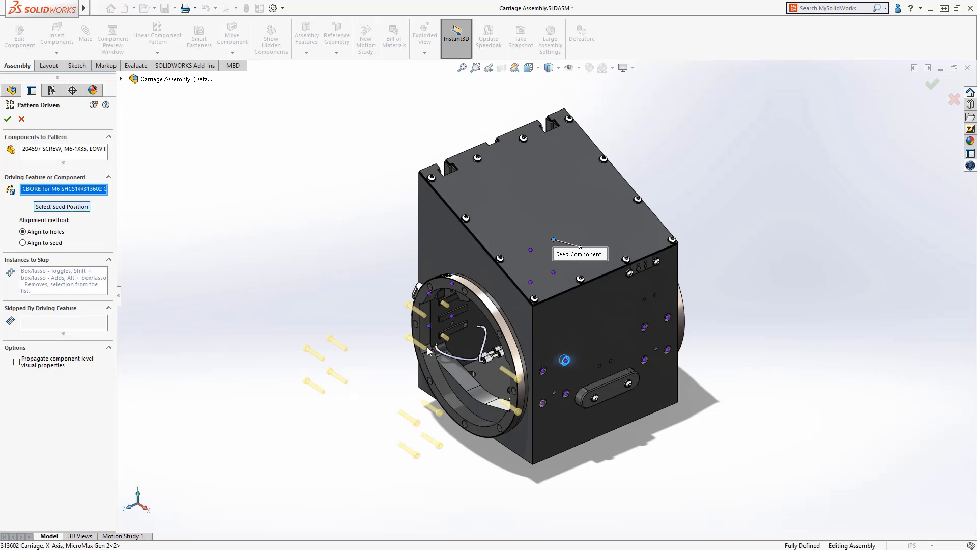
# Place the screw pattern's seed position at the hole holding the original screw and align the instances to the seed
pyautogui.click(543, 371)
pyautogui.moveTo(443, 392); pyautogui.dragTo(557, 367, button='middle')
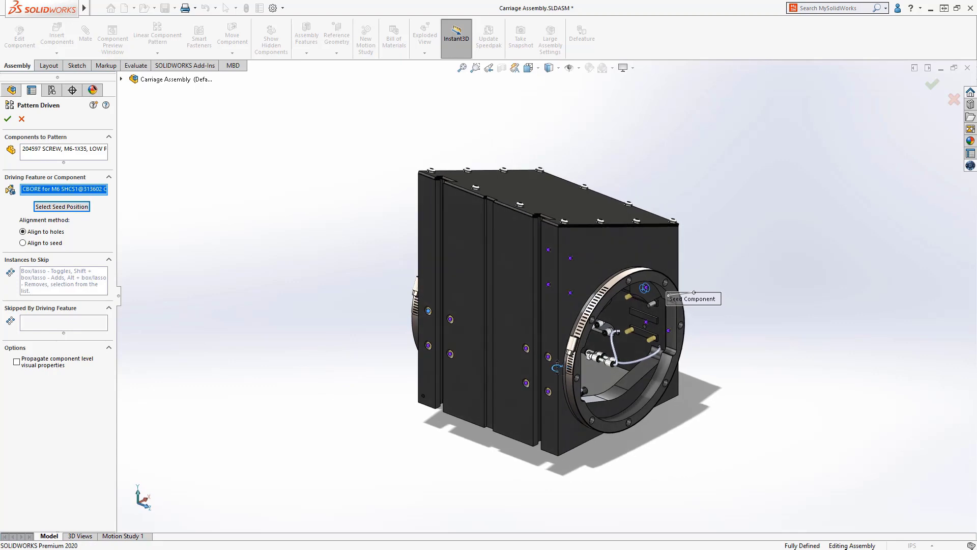
pyautogui.click(23, 243)
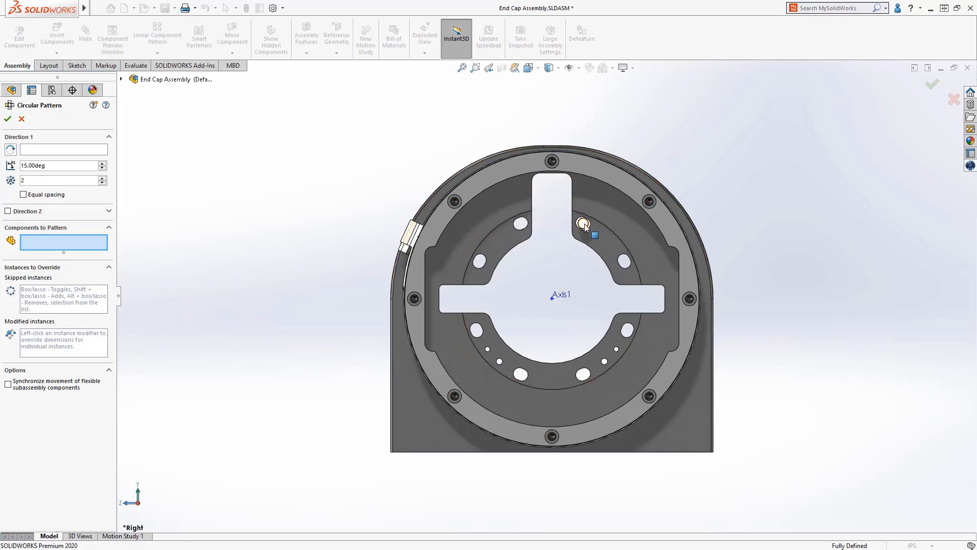
# Define a circular pattern of the 201754 M8 Screw in the end cap about Axis1, with 8 instances spaced 45 degrees apart
pyautogui.click(582, 223)
pyautogui.click(104, 149)
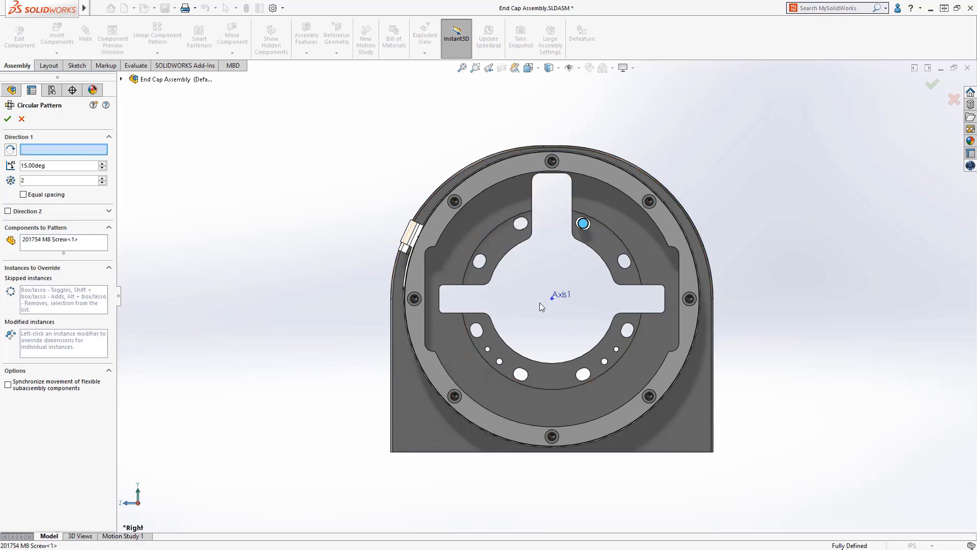
pyautogui.click(557, 303)
pyautogui.doubleClick(70, 164)
pyautogui.write('45')
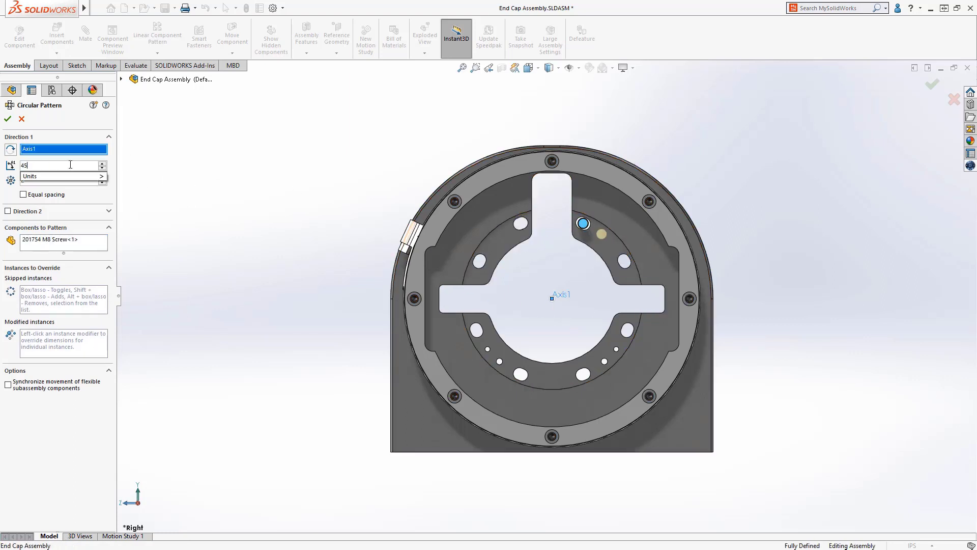
pyautogui.press('Tab')
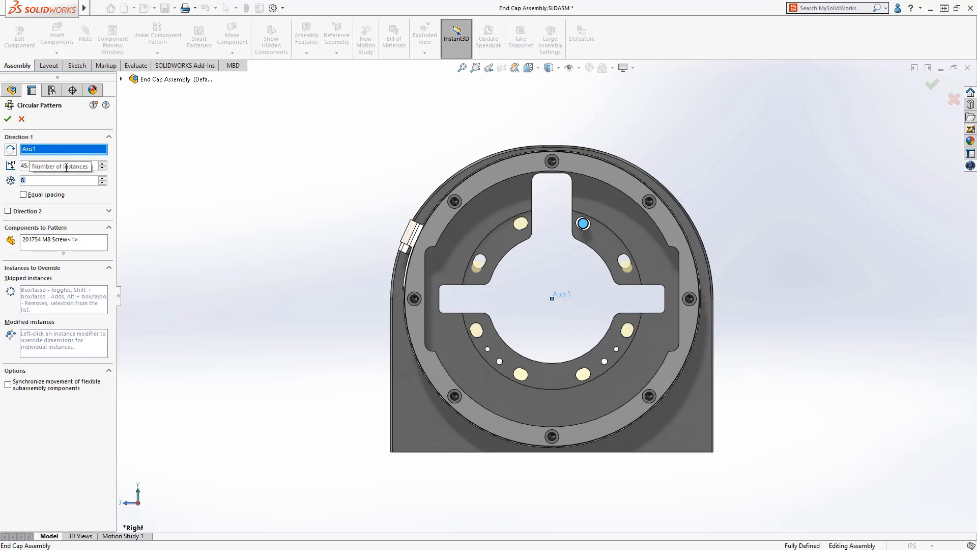
# Override the second instance of the M8 screw pattern by reducing its angle from the seed toward the adjacent offset hole
pyautogui.click(58, 346)
pyautogui.rightClick(628, 270)
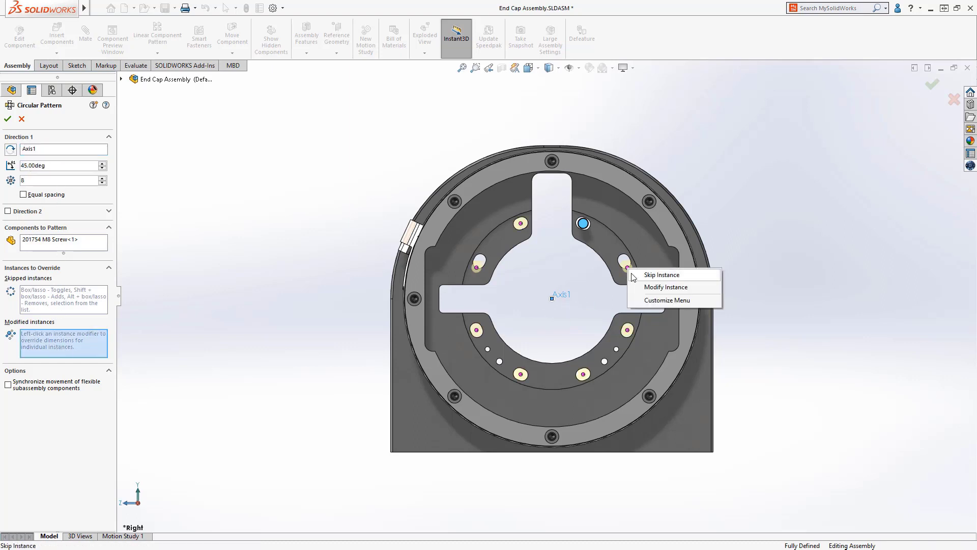
pyautogui.click(649, 285)
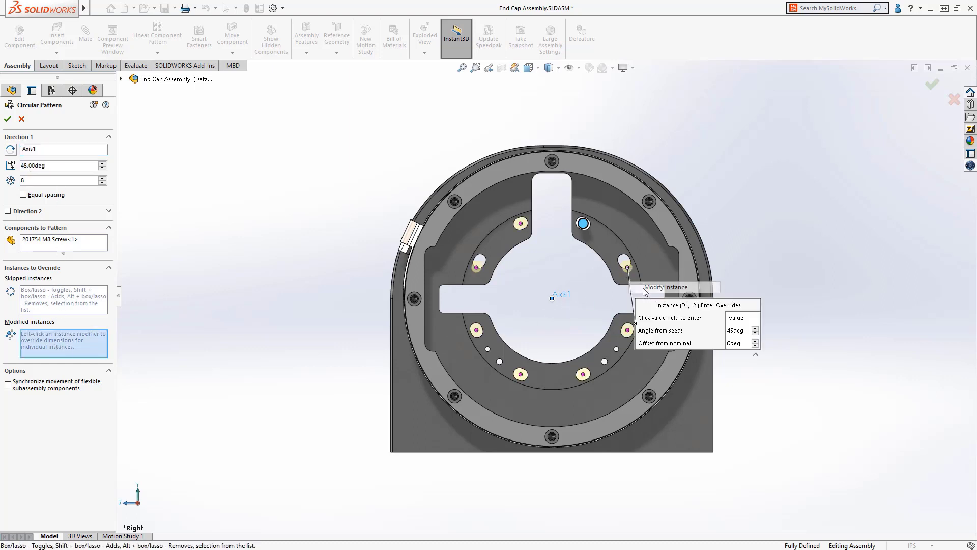
pyautogui.click(756, 333)
pyautogui.click(755, 333)
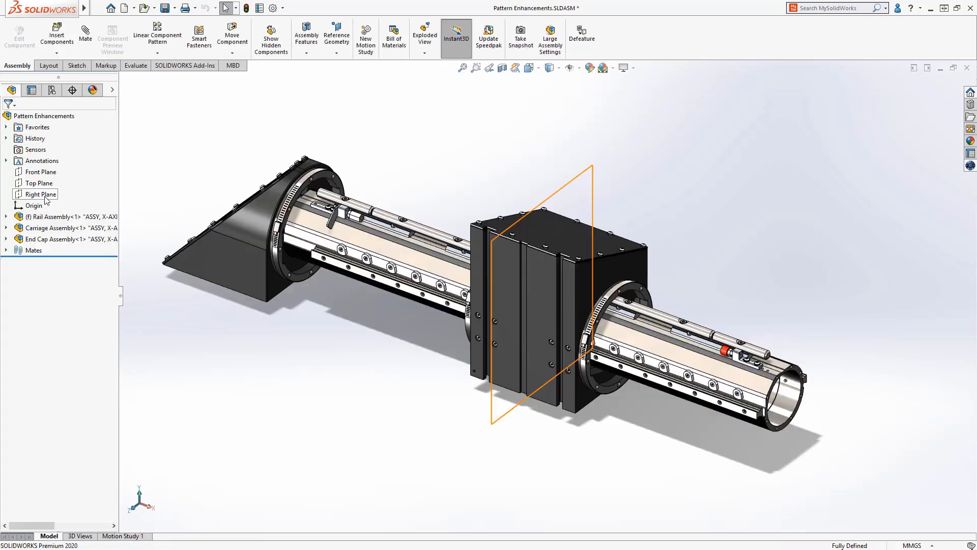
# Set up a mirror of the End Cap Assembly about the Right Plane and advance past the selections stage
pyautogui.click(41, 194)
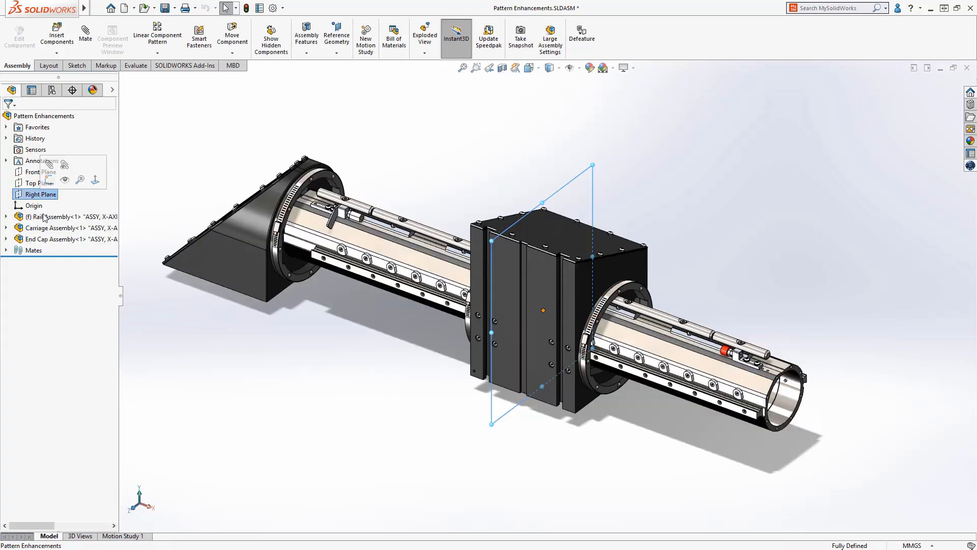
pyautogui.keyDown('ctrl'); pyautogui.click(56, 239); pyautogui.keyUp('ctrl')
pyautogui.click(243, 158)
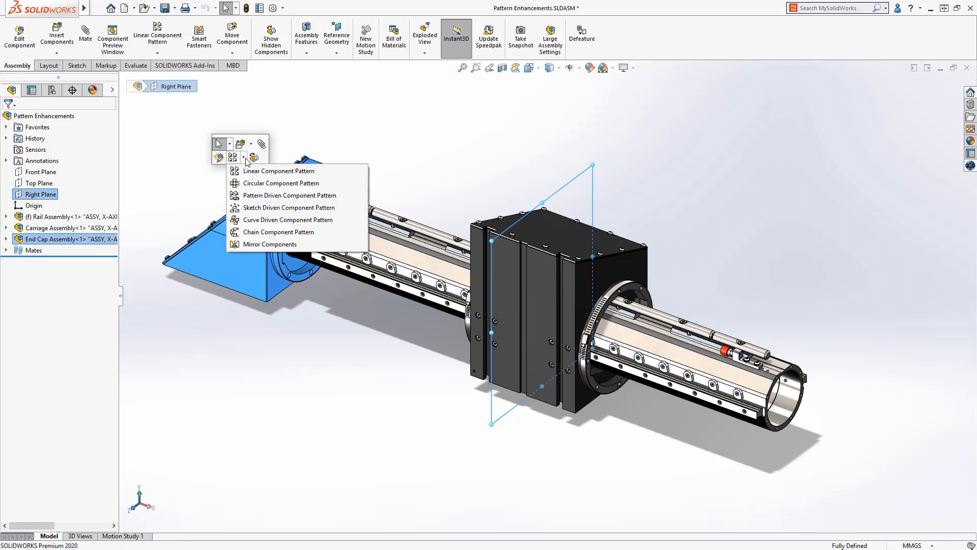
pyautogui.click(248, 244)
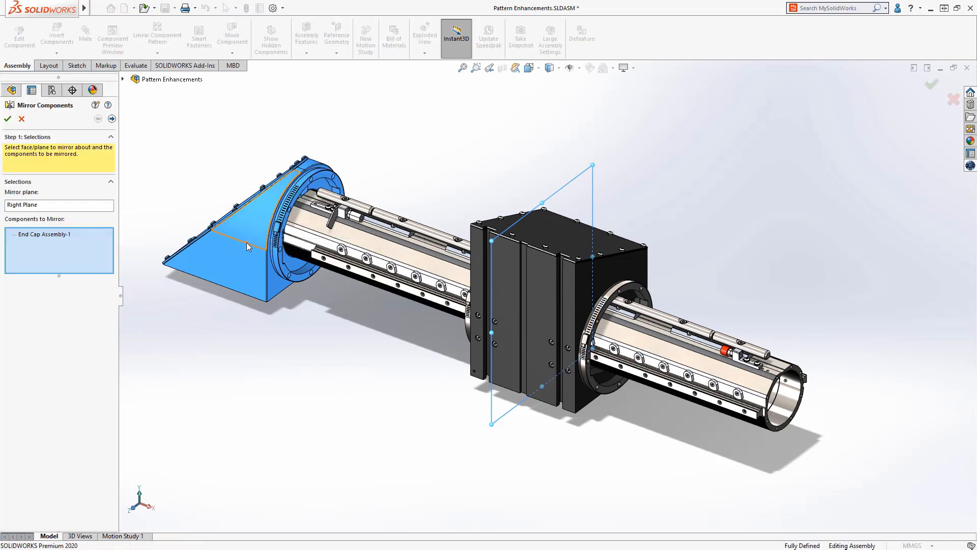
pyautogui.click(112, 120)
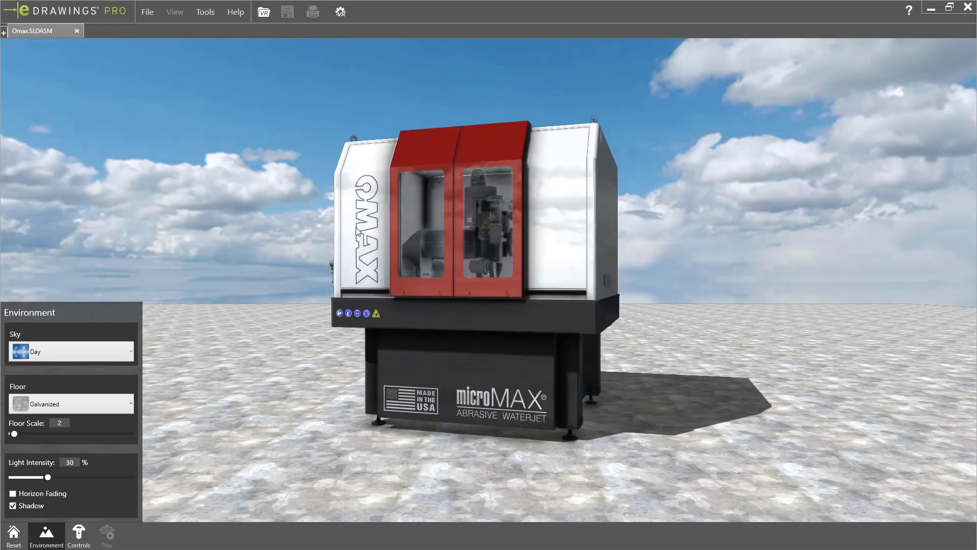
# Switch to eDrawings and give the Omax machine's environment a Sunset sky and a Concrete floor
pyautogui.moveTo(356, 232); pyautogui.dragTo(297, 305)
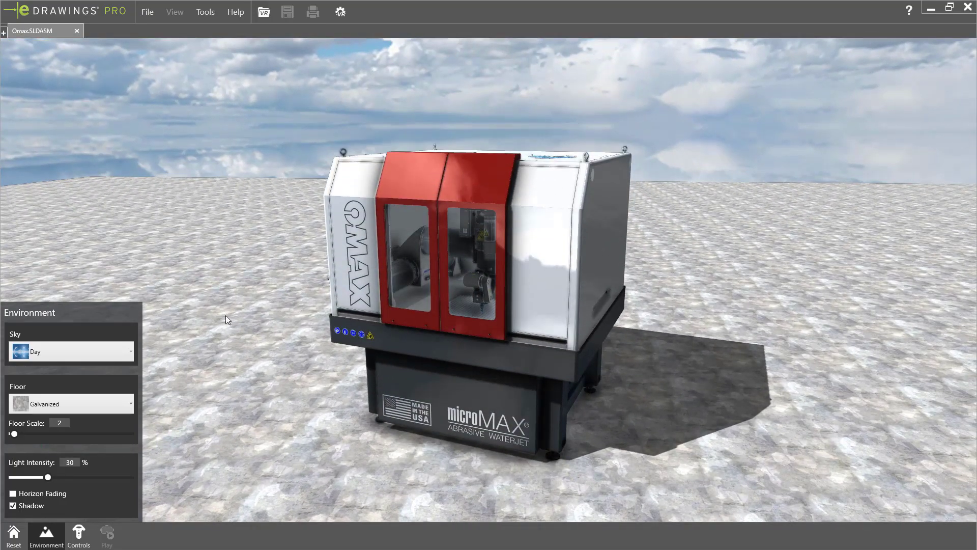
pyautogui.click(40, 356)
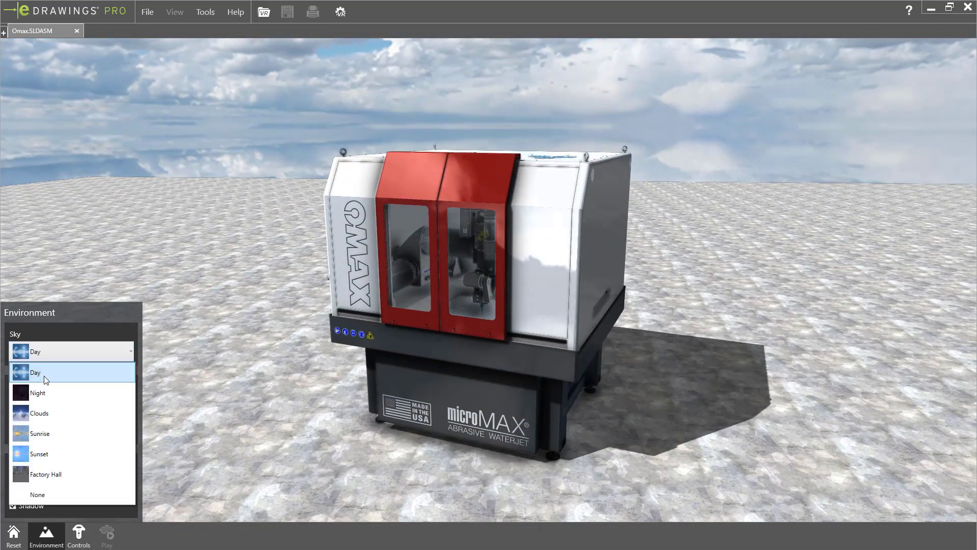
pyautogui.click(53, 454)
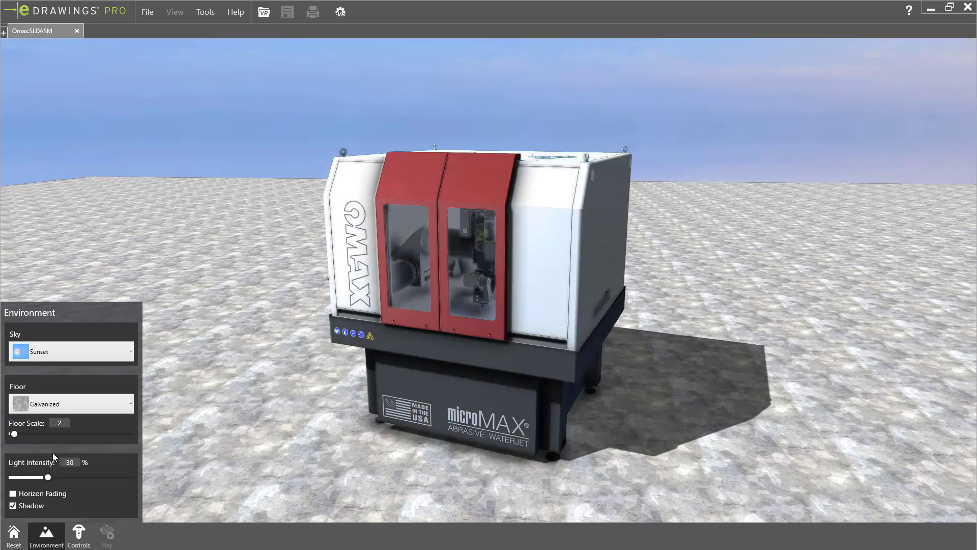
pyautogui.click(60, 403)
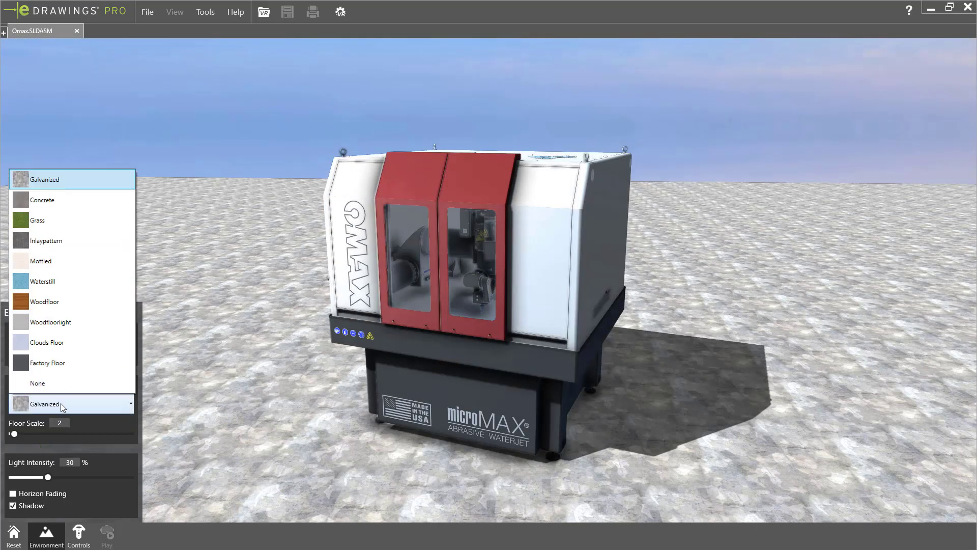
pyautogui.click(63, 203)
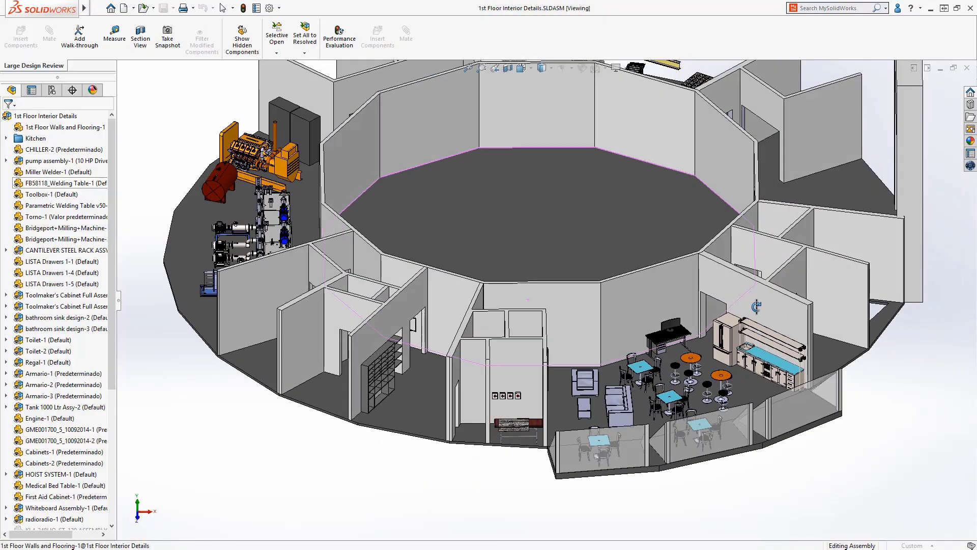
pyautogui.moveTo(756, 306); pyautogui.dragTo(667, 305, button='middle')
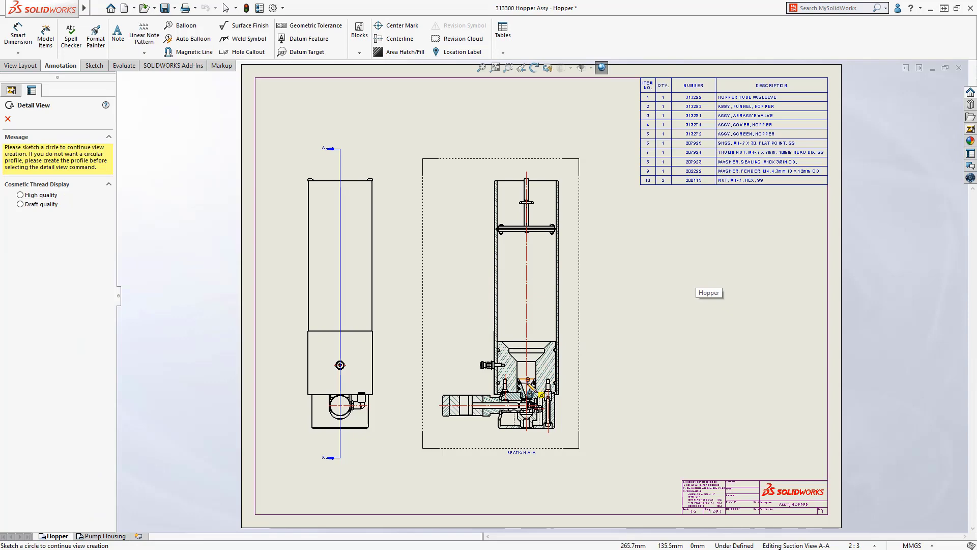
# Create a detail view of the hopper's lower end in Section A-A with a circle about 164 mm in diameter, placed beside the section
pyautogui.click(528, 375)
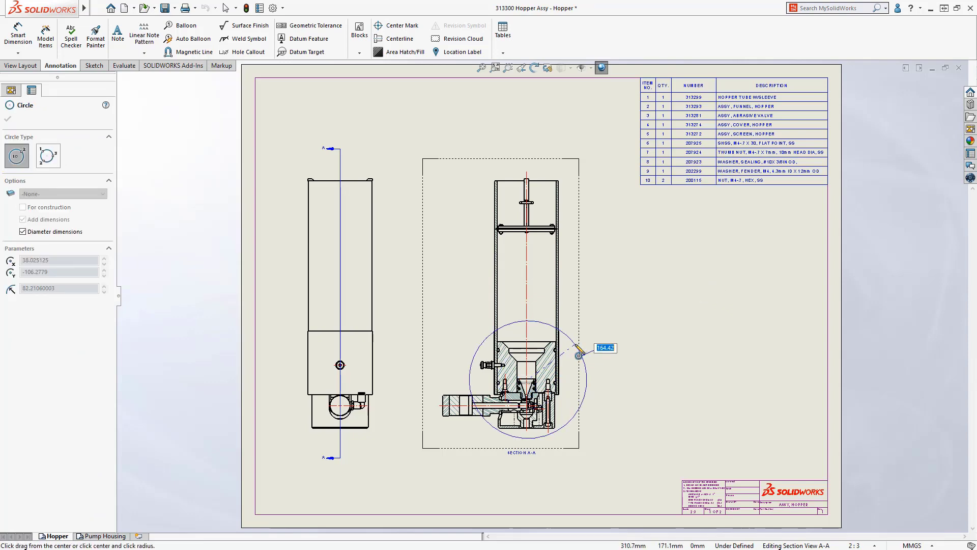
pyautogui.click(583, 357)
pyautogui.click(680, 326)
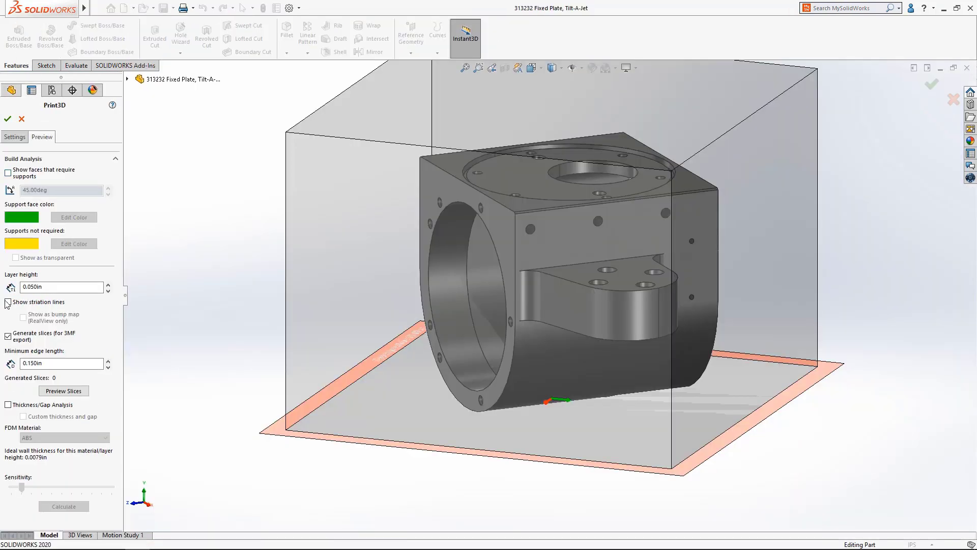
# Toggle the striation lines on the fixed plate on and off, and preview its slices for 3D printing
pyautogui.click(8, 302)
pyautogui.click(7, 301)
pyautogui.click(63, 391)
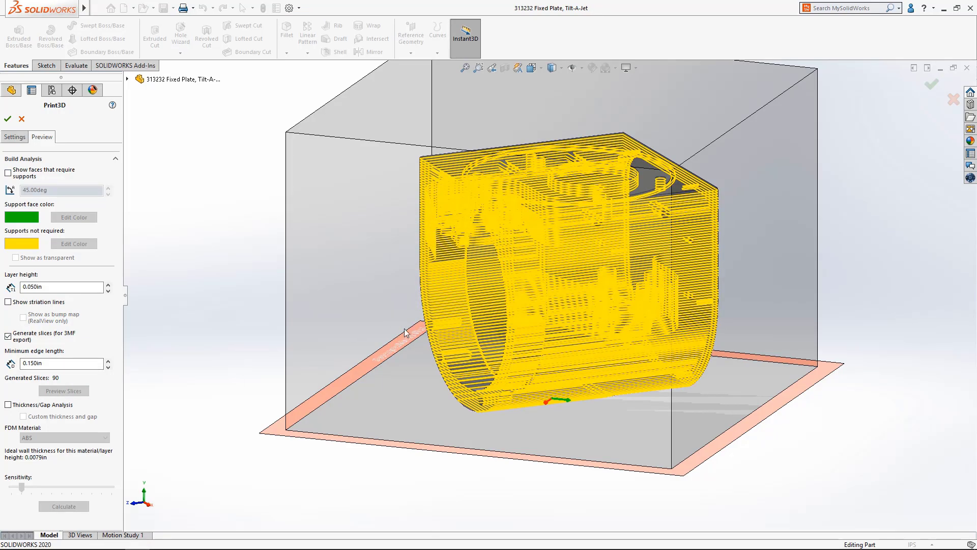